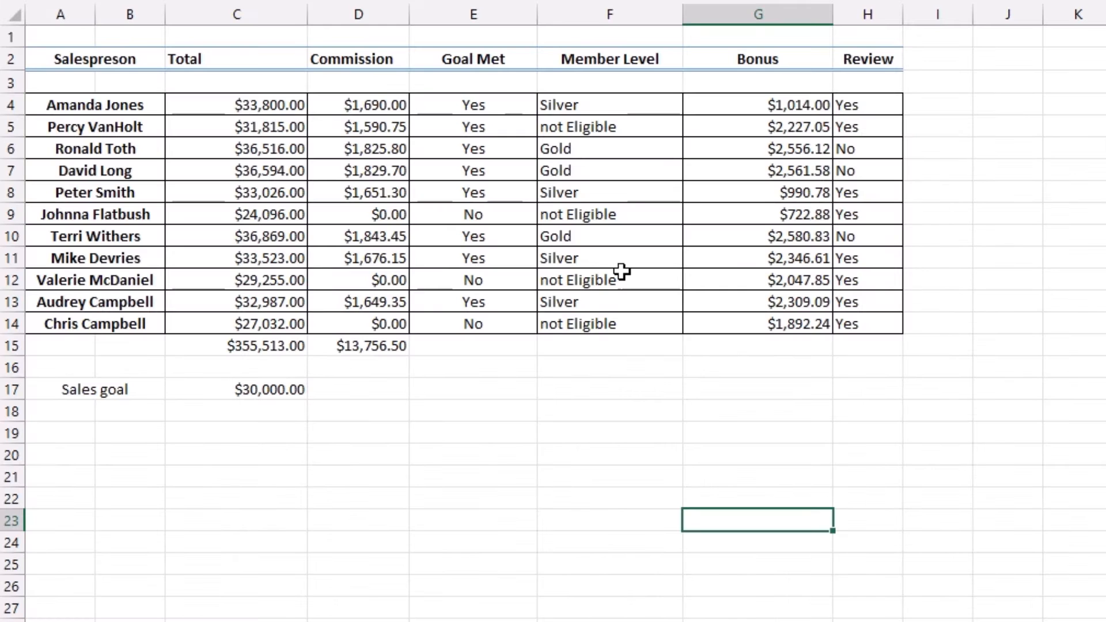
Display the formulas in the Summary sheet's cells and autofit columns F through H to their full length
key(ctrl+grave)
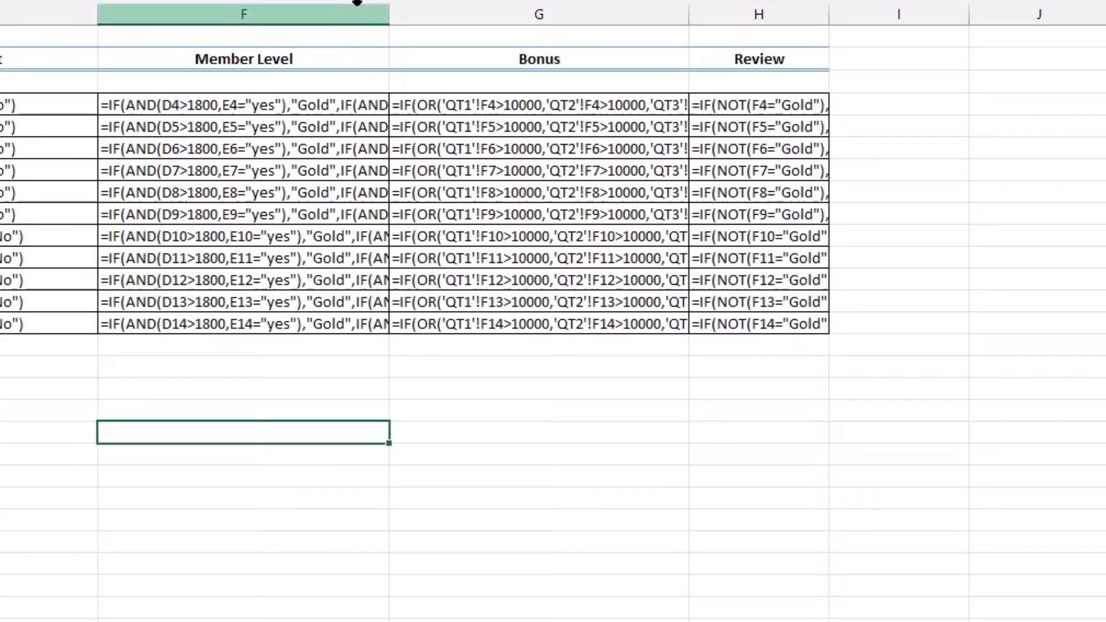
double_click(387, 13)
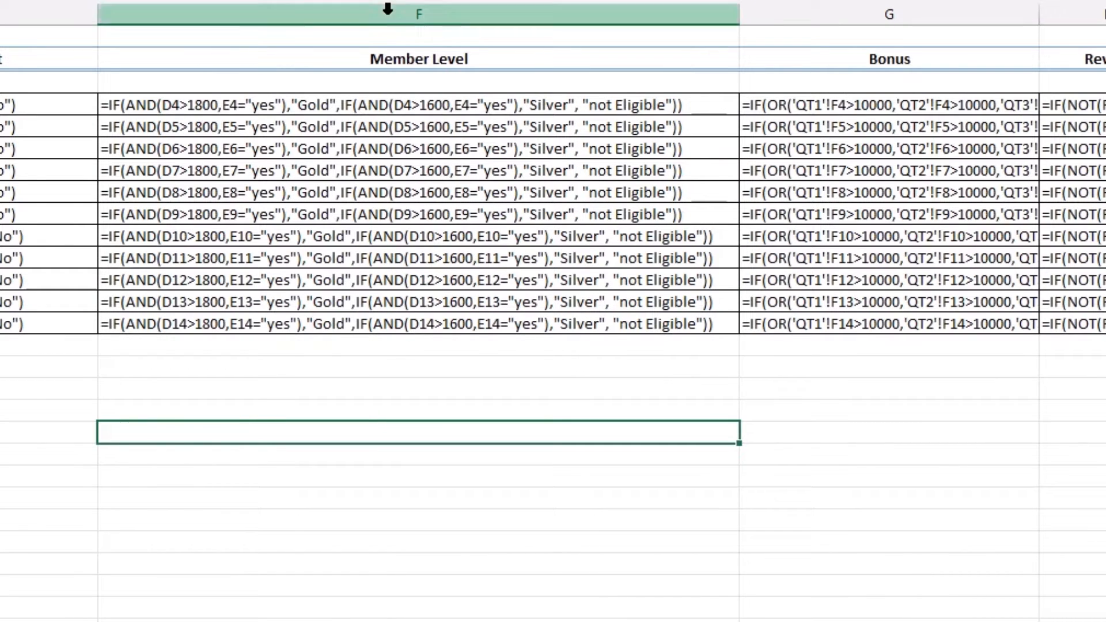
key(ctrl+z)
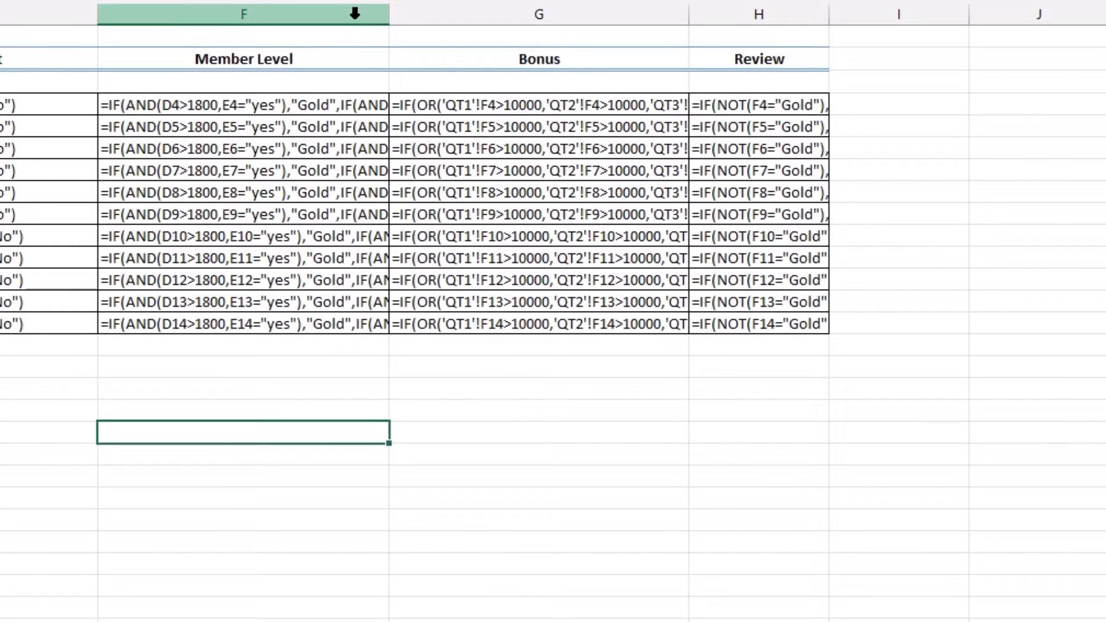
drag(354, 13, 738, 9)
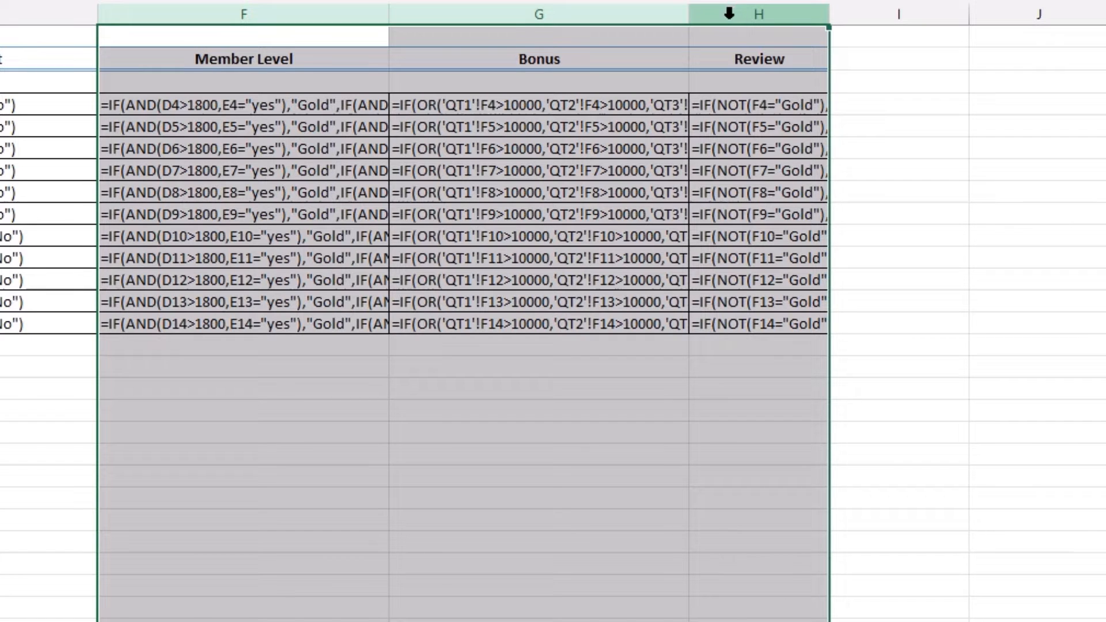
double_click(389, 13)
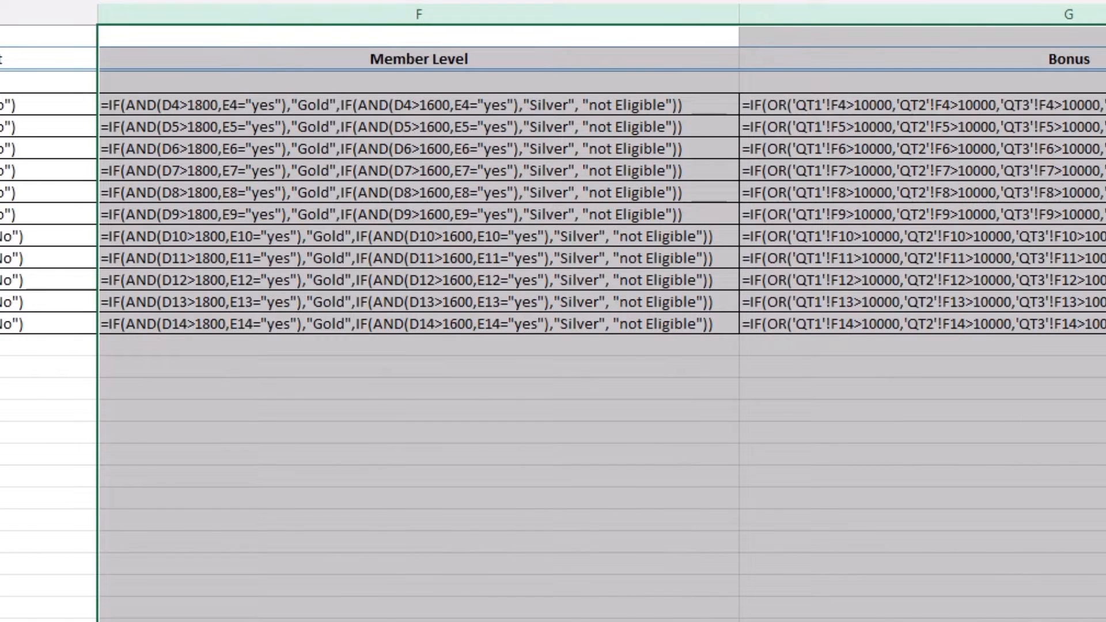
scroll(553, 322, right, 5)
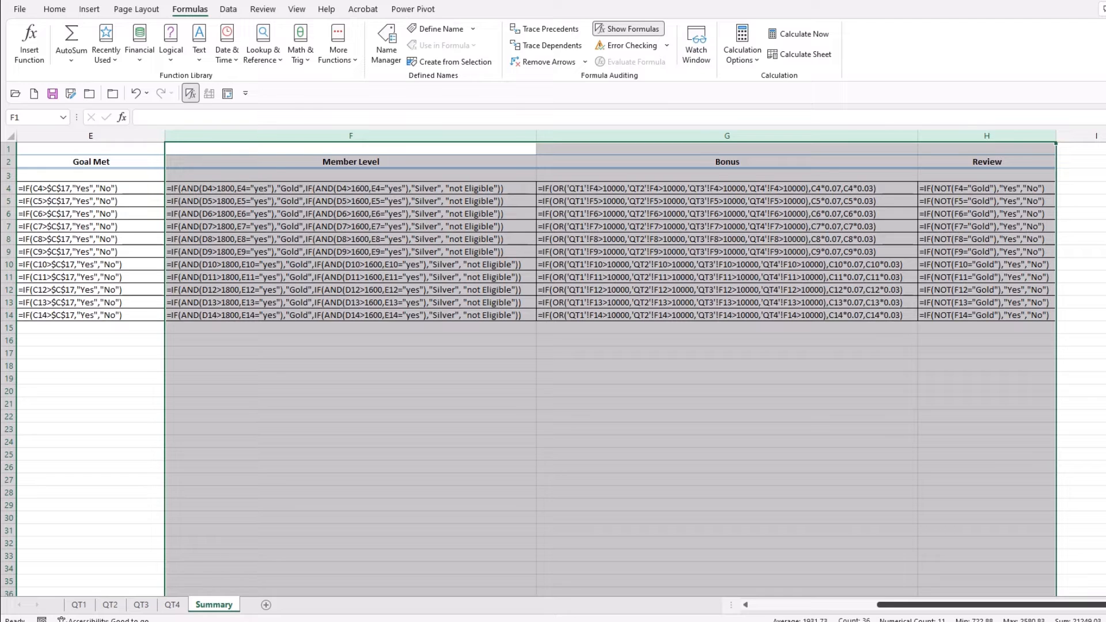
Switch the Summary sheet back to showing values and autofit columns F through H to their contents
key(ctrl+grave)
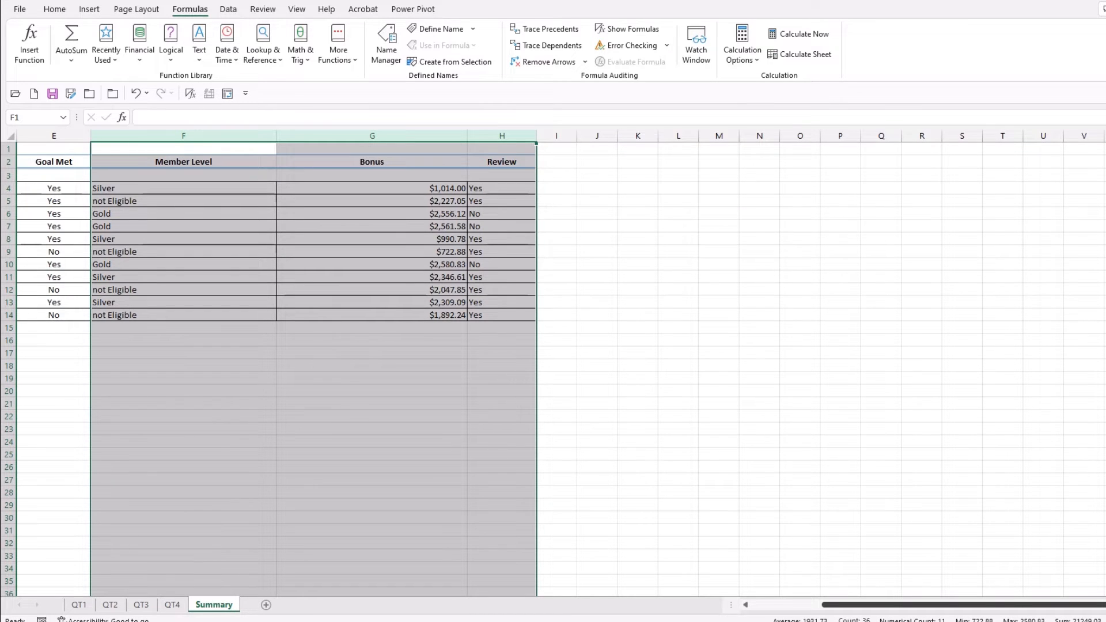
double_click(277, 134)
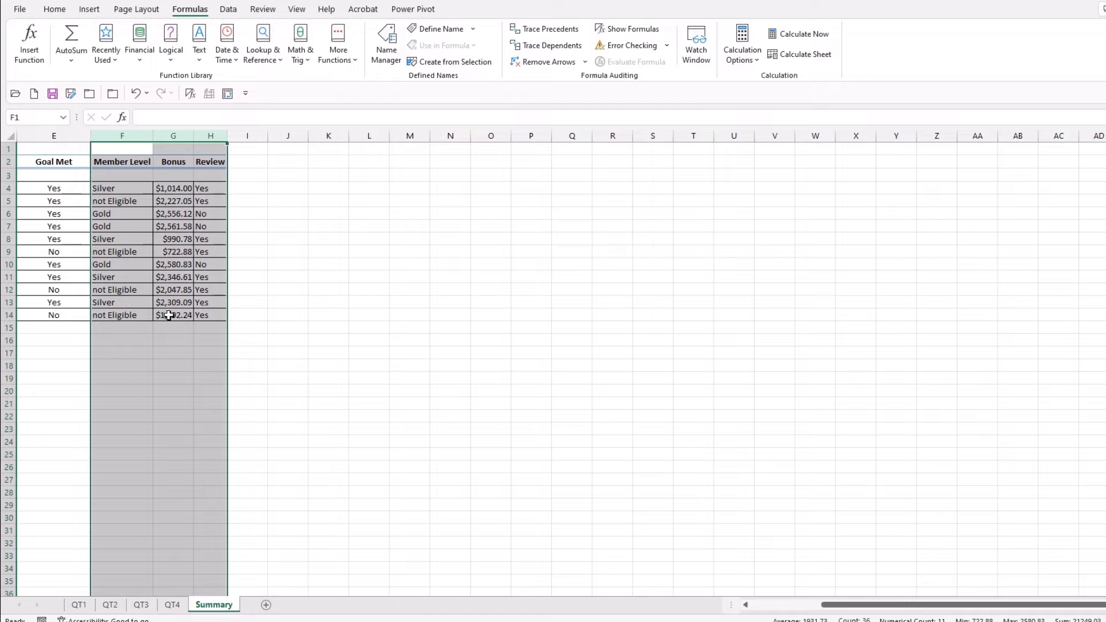
click(958, 606)
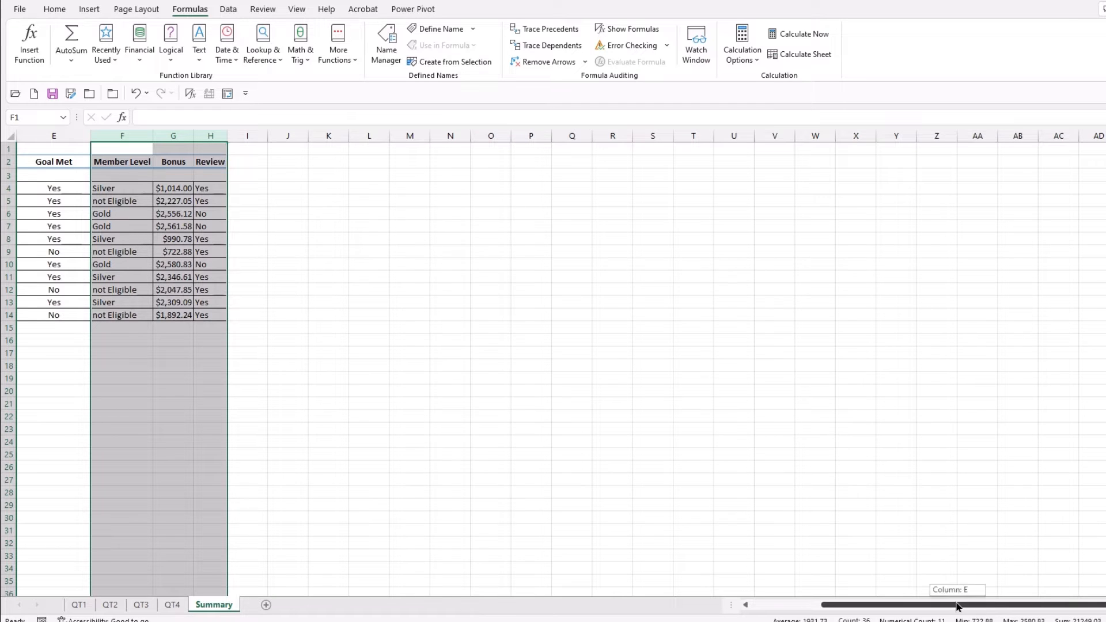
drag(958, 606, 858, 614)
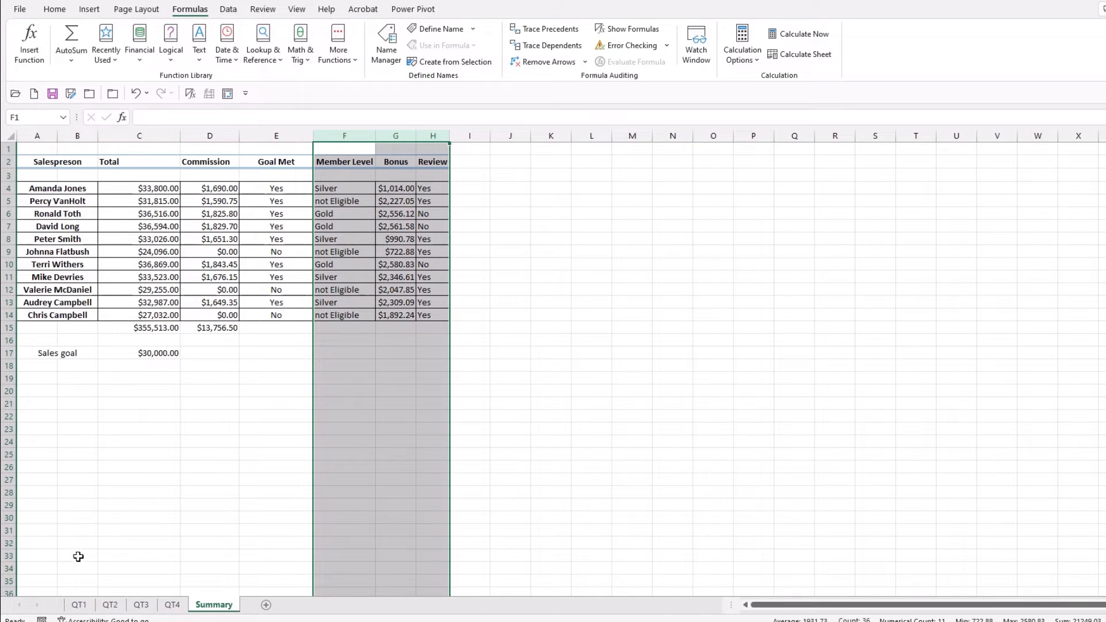
On the QT1 sheet, enter =F4*$J$4 in G4 to calculate tax and fill the formula down the column
click(79, 608)
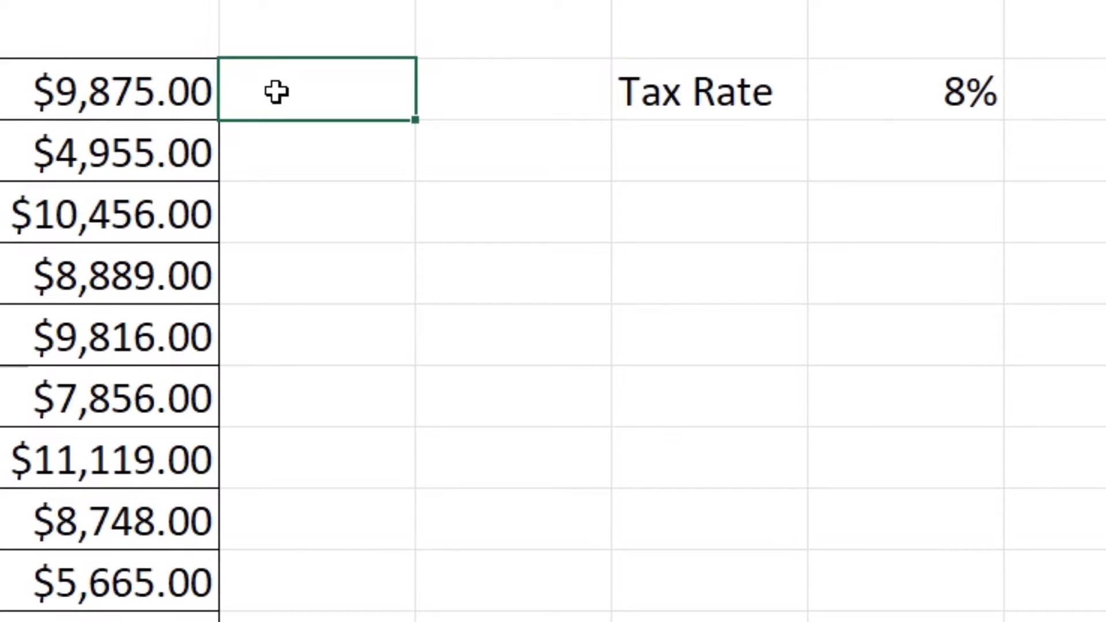
text(=)
click(124, 86)
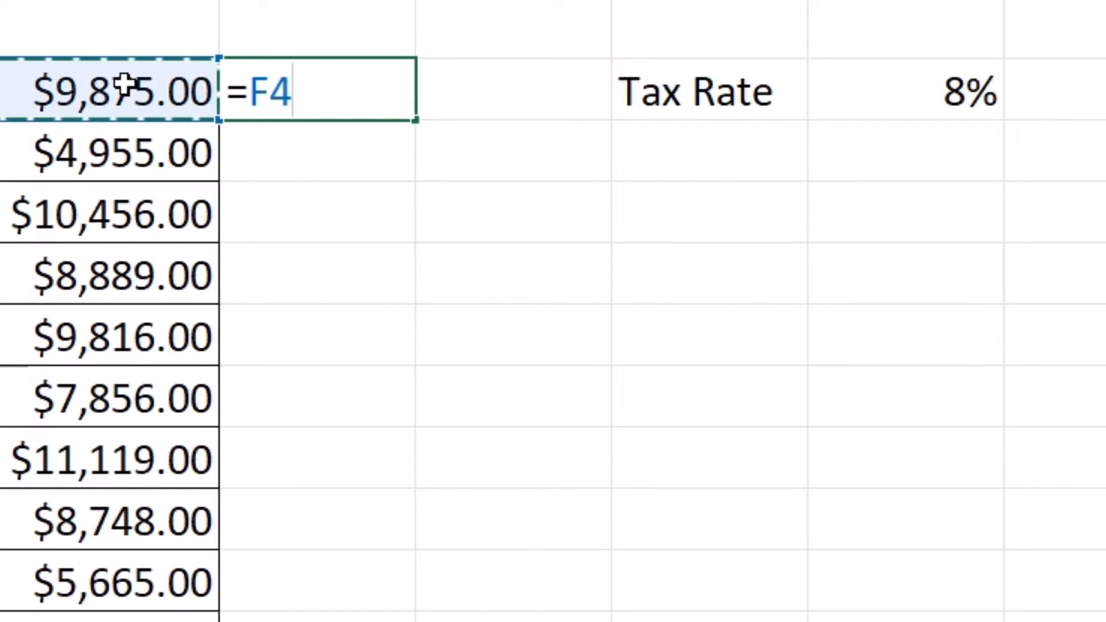
text(*)
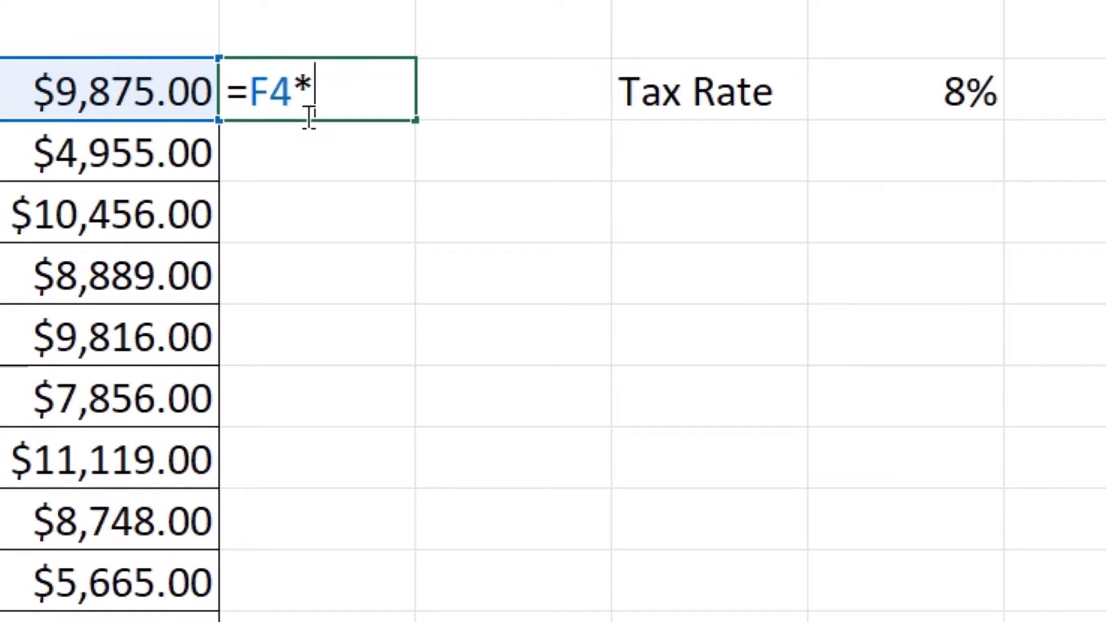
click(918, 87)
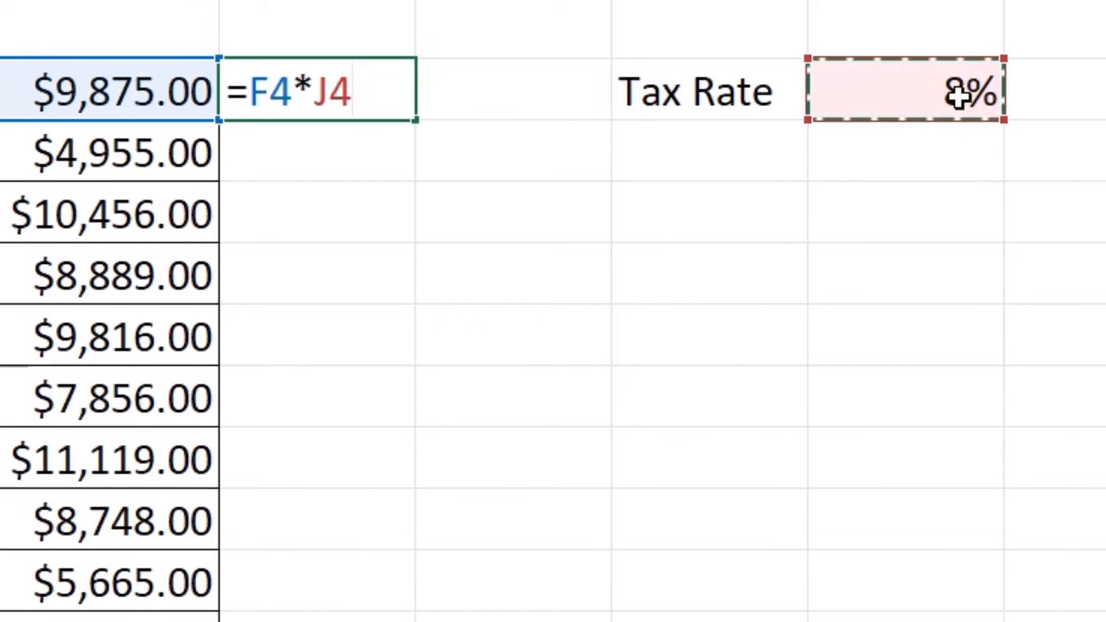
key(F4)
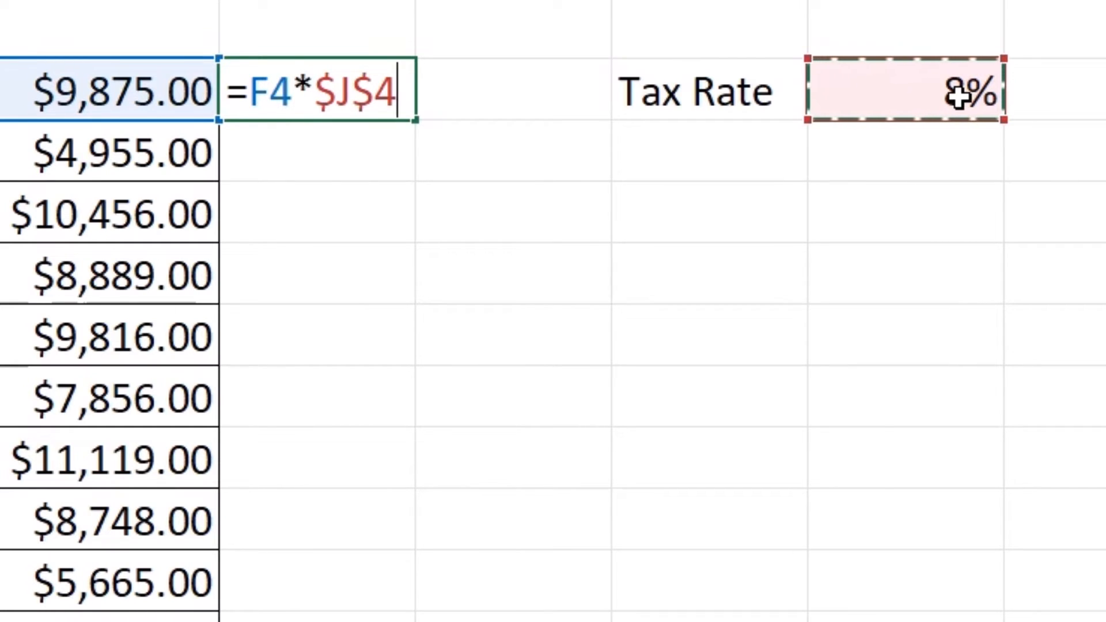
key(ctrl+Return)
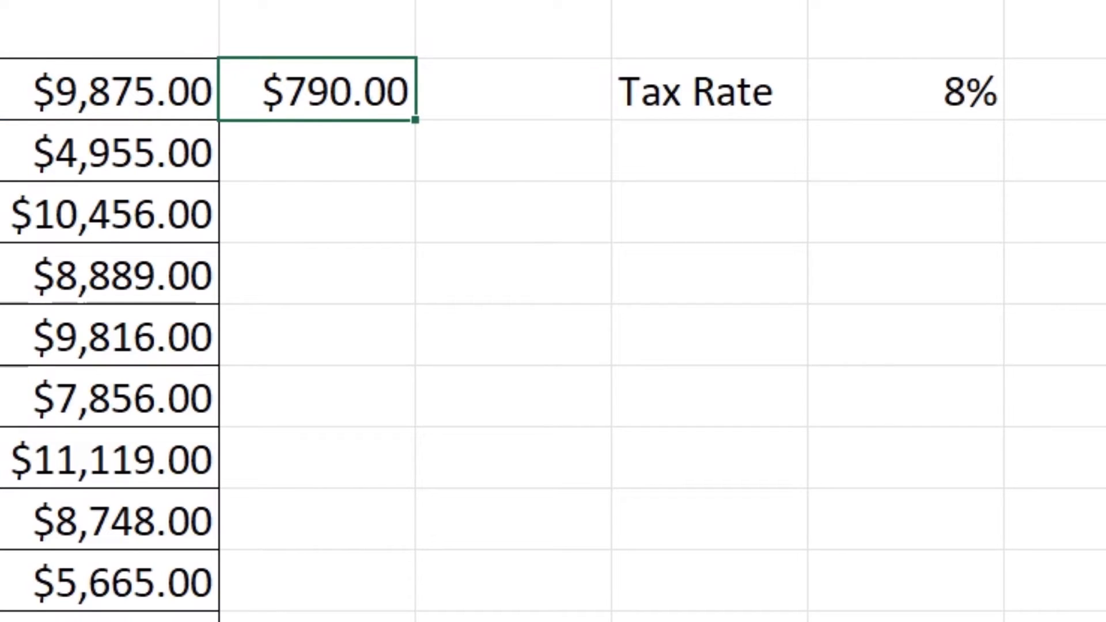
double_click(412, 120)
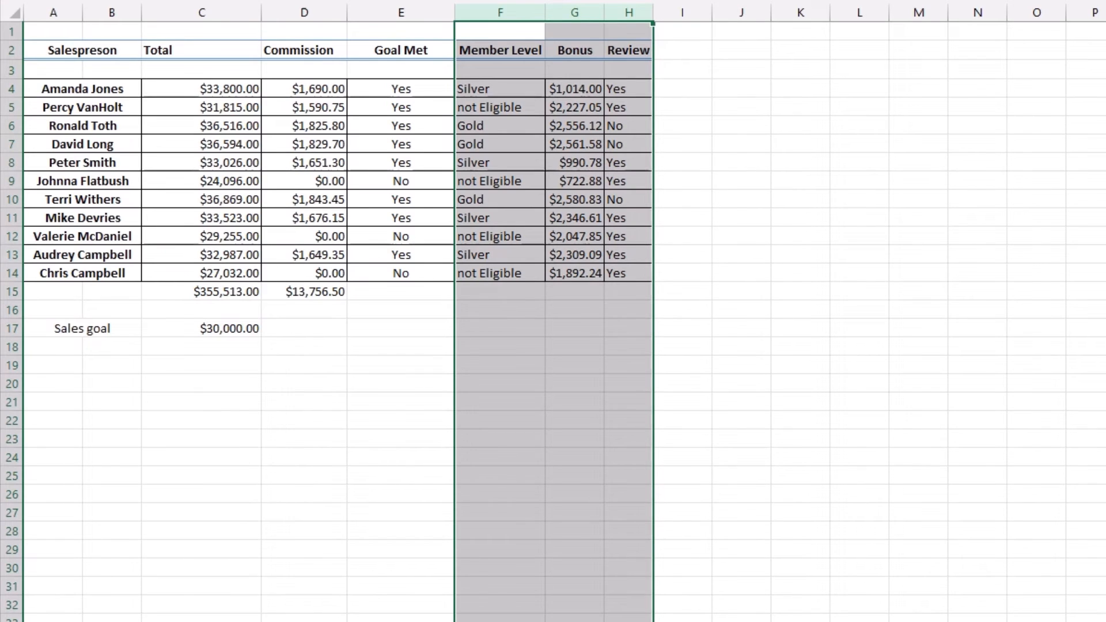
Insert two blank columns before the Total column on the Summary sheet
click(287, 531)
scroll(287, 531, up, 3)
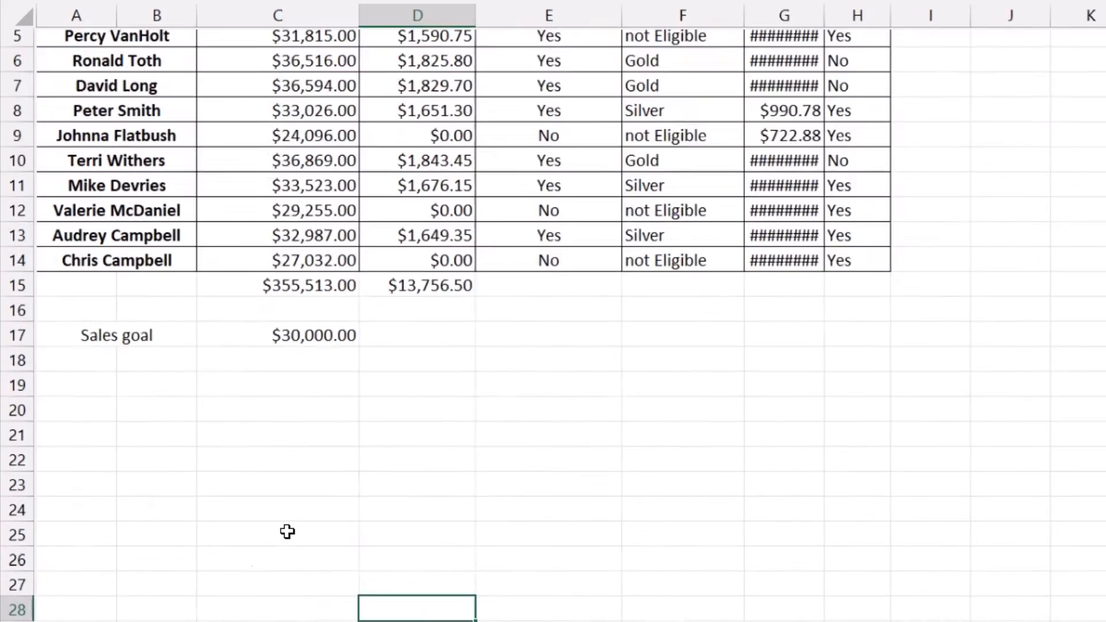
scroll(288, 531, up, 2)
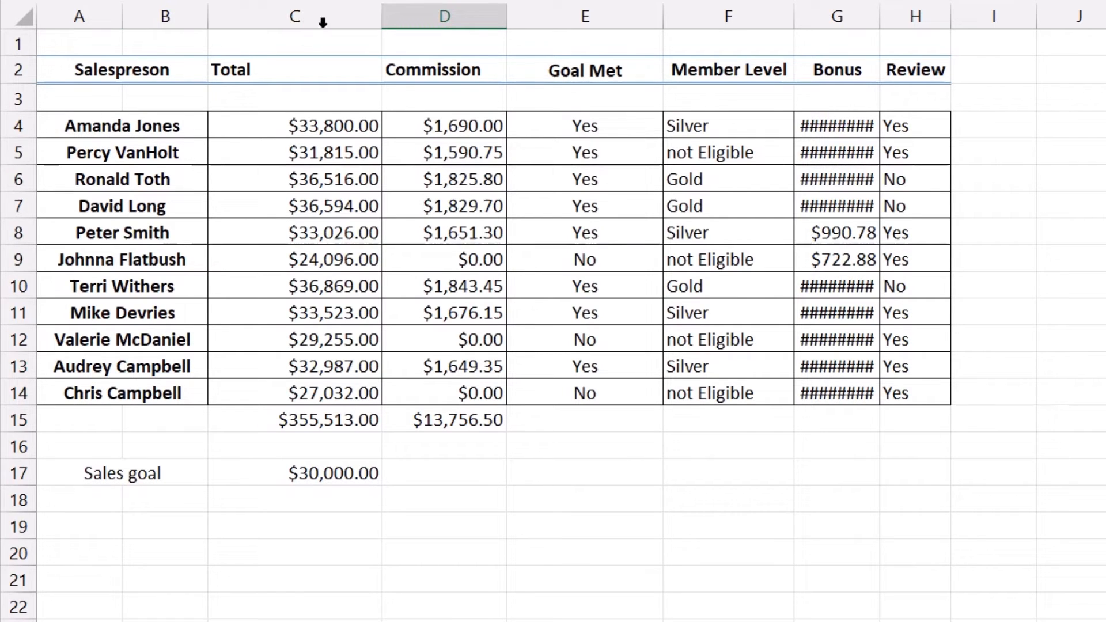
click(257, 17)
drag(257, 21, 404, 17)
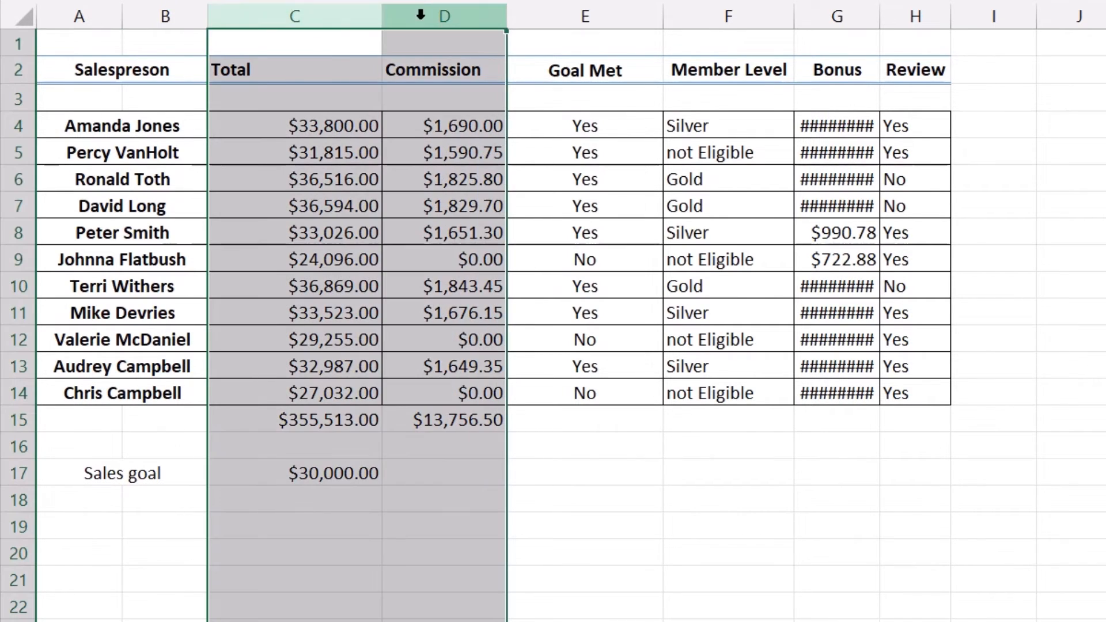
right_click(314, 15)
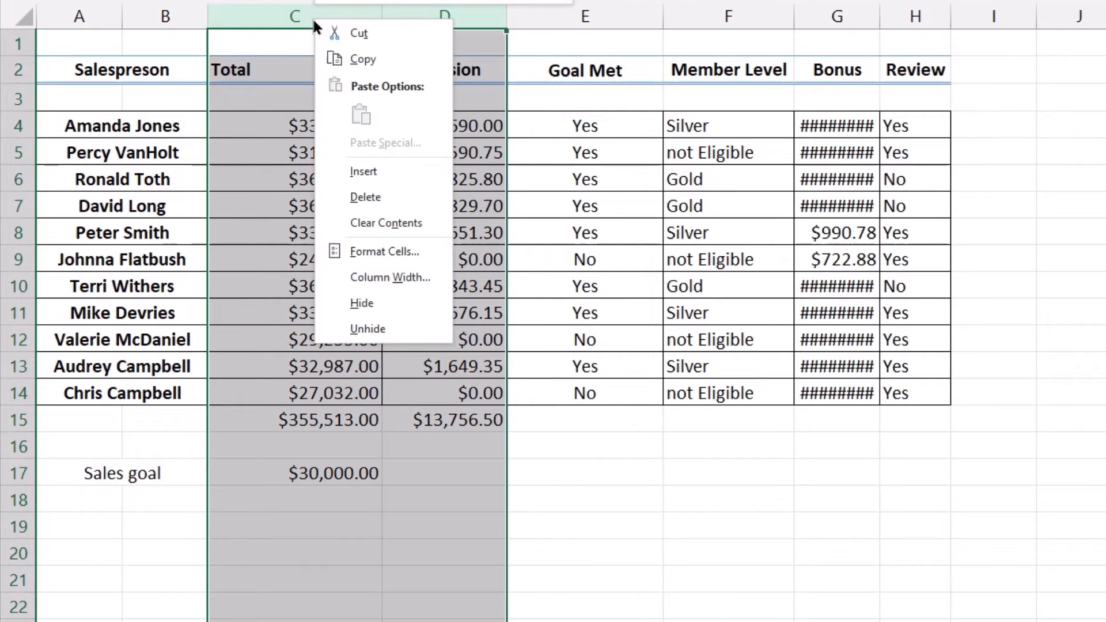
click(343, 175)
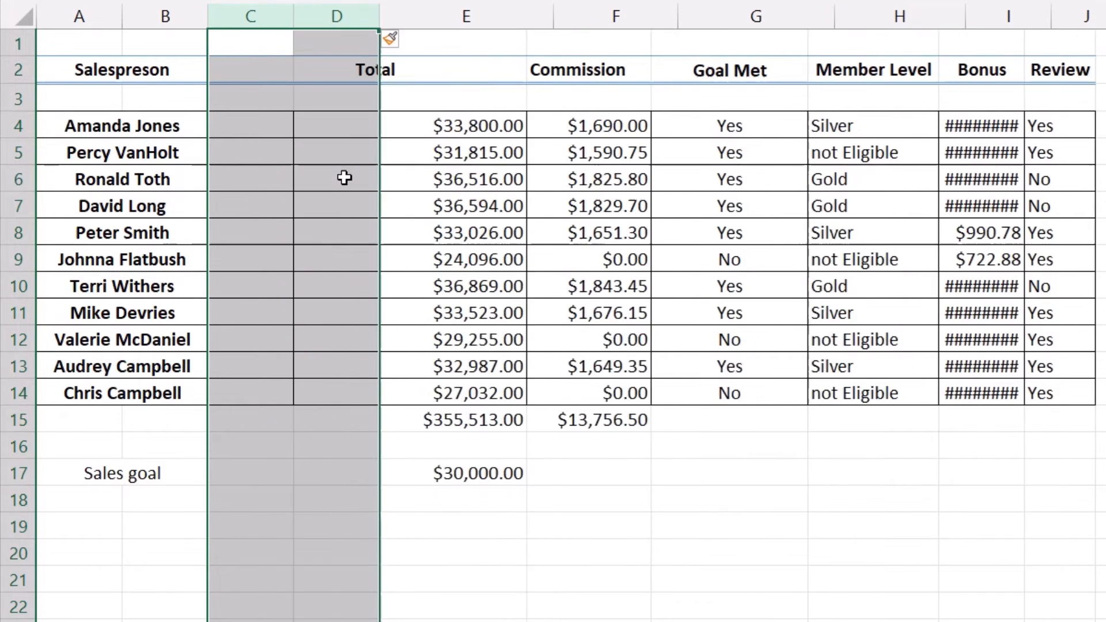
Enter the first salesperson's first name in C4 and Flash Fill the remaining first names down column C
click(261, 155)
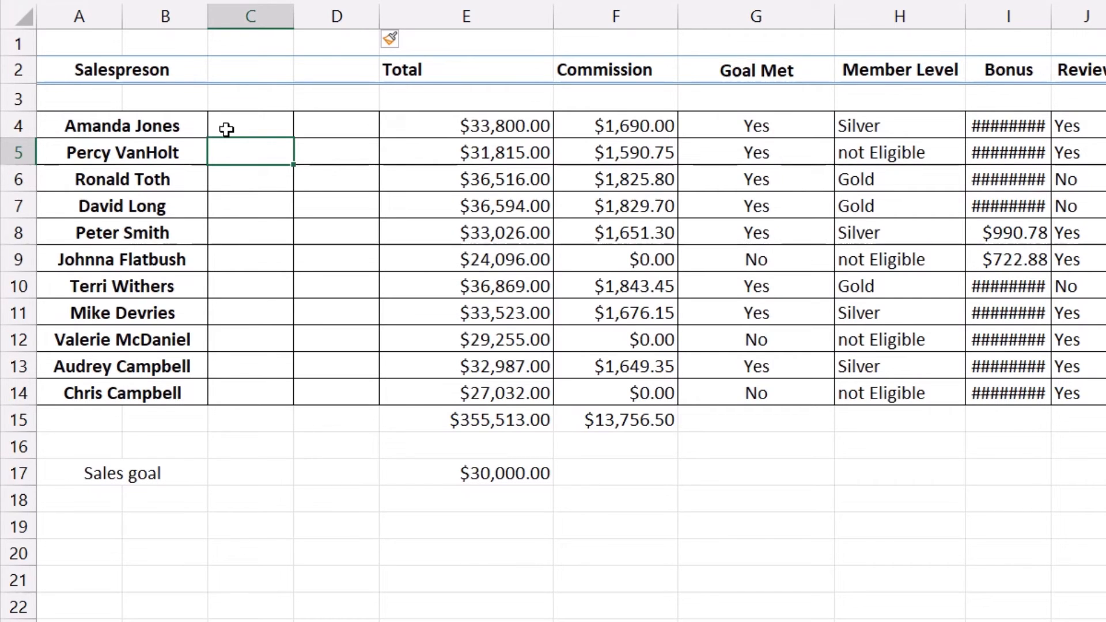
click(231, 128)
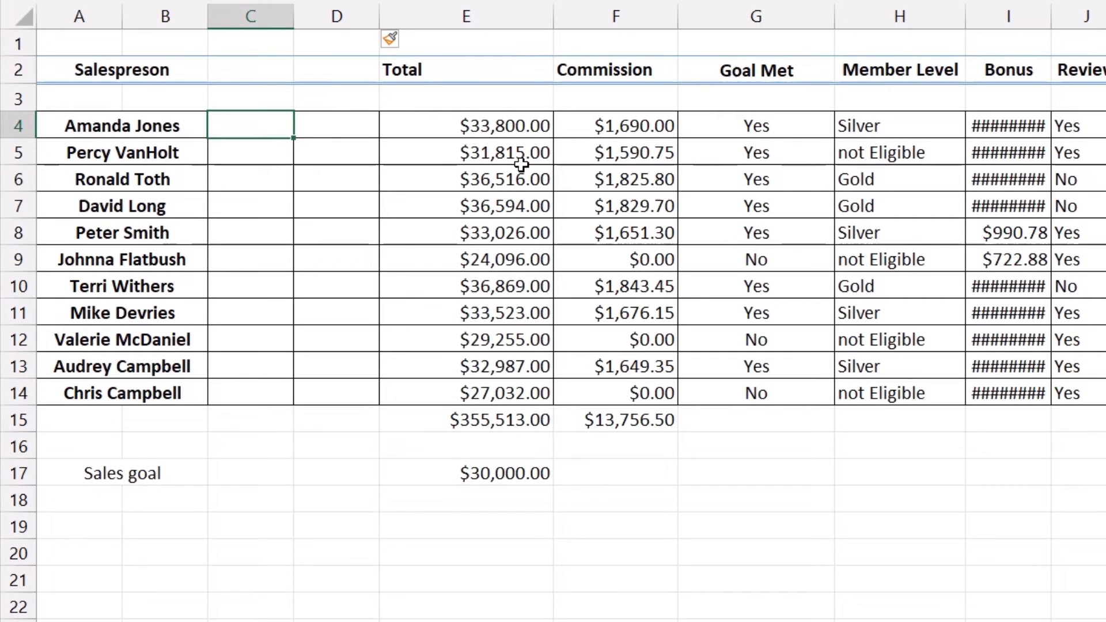
text(Amanda)
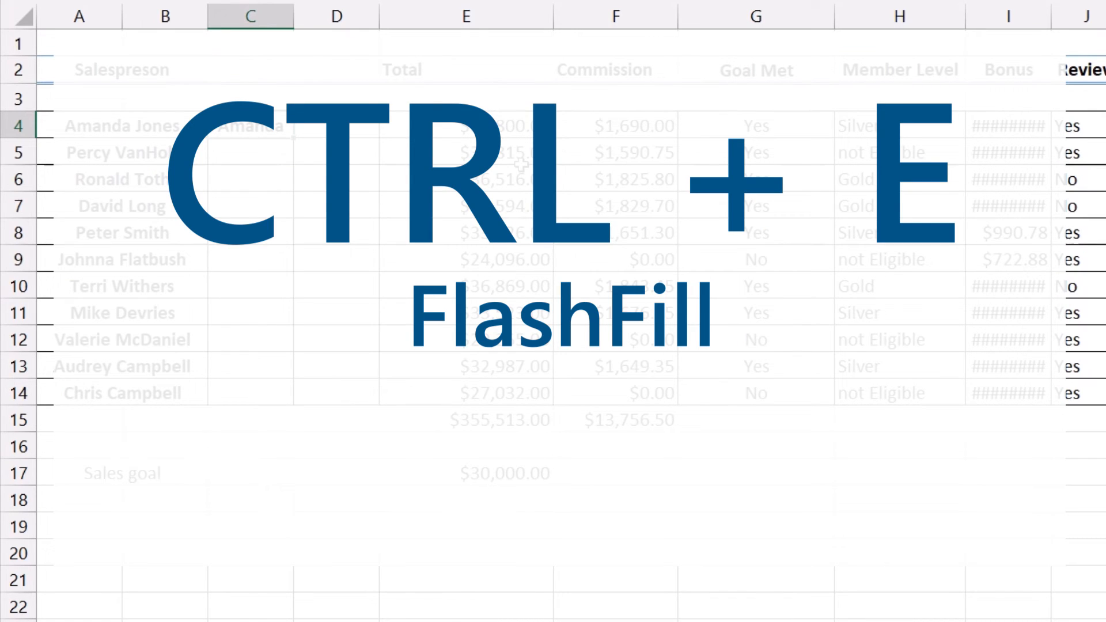
key(ctrl+e)
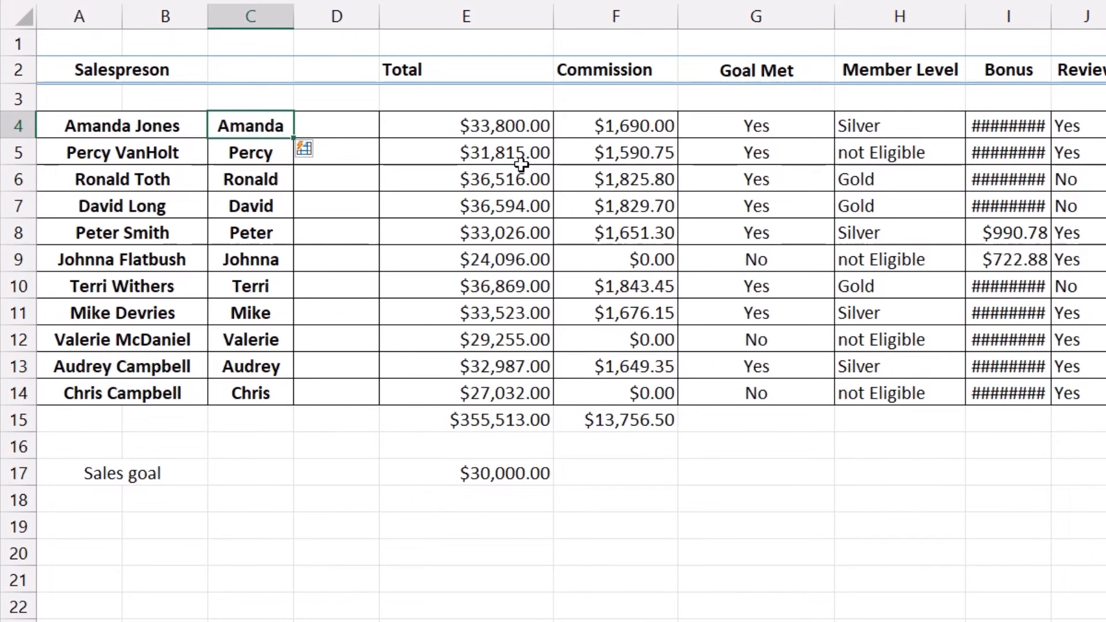
Enter the first salesperson's last name in D4 and Flash Fill the remaining last names down column D
click(358, 124)
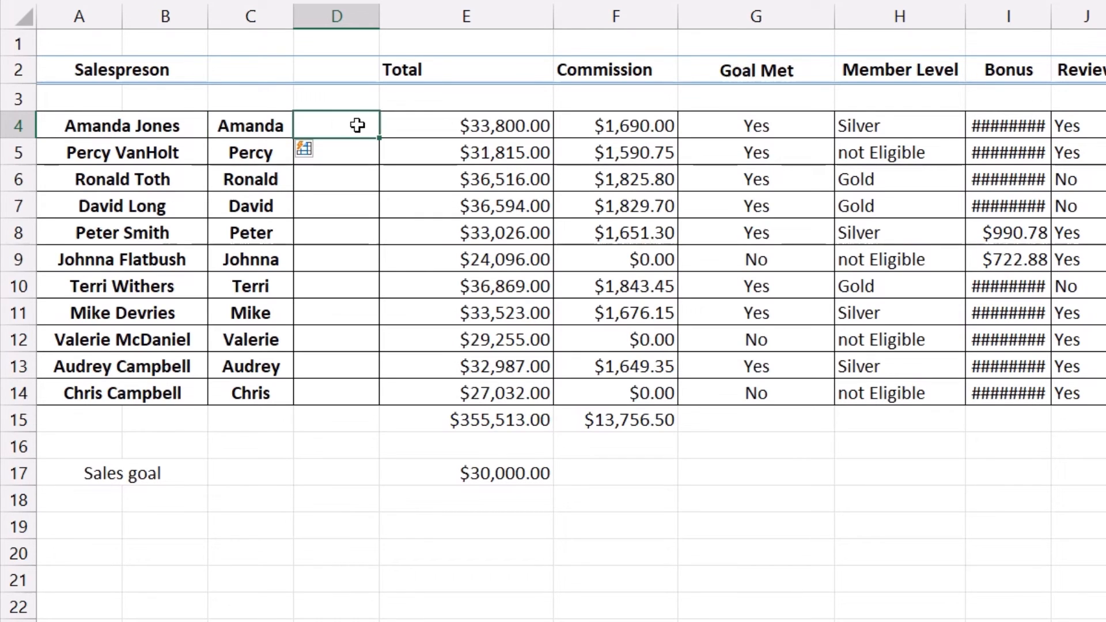
text(Jomes)
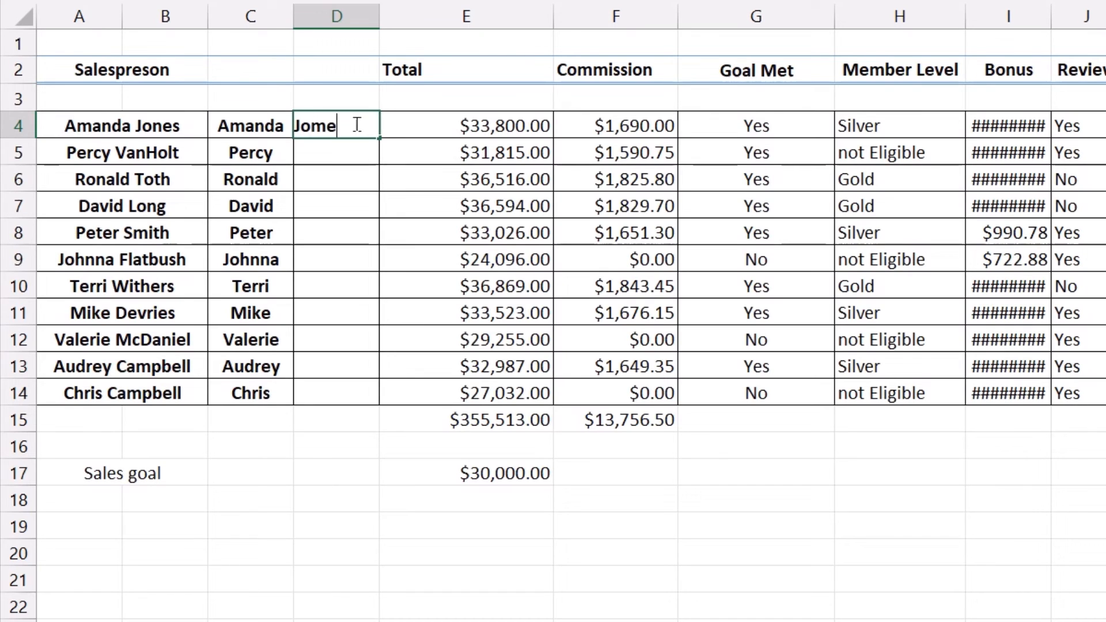
key(BackSpace)
key(BackSpace)
key(BackSpace)
text(nes)
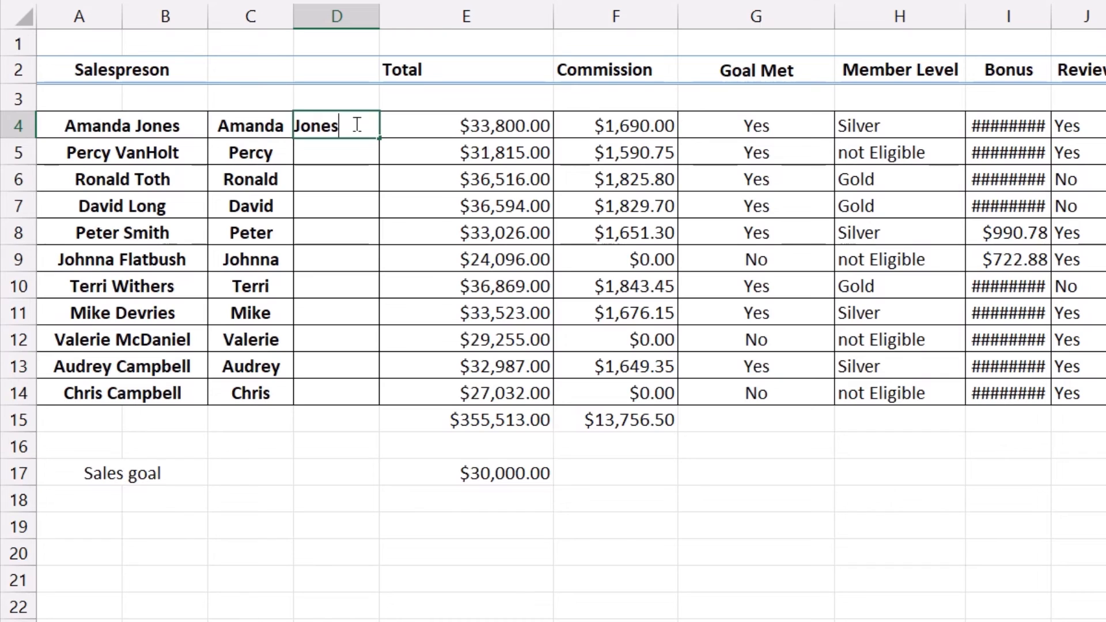
key(ctrl+Return)
key(ctrl+e)
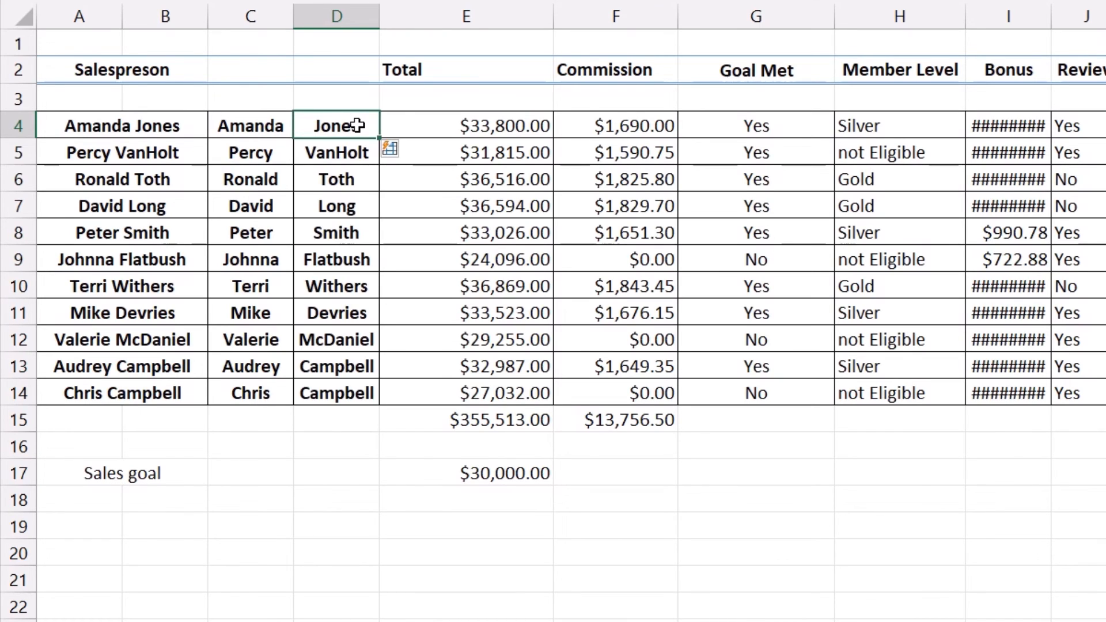